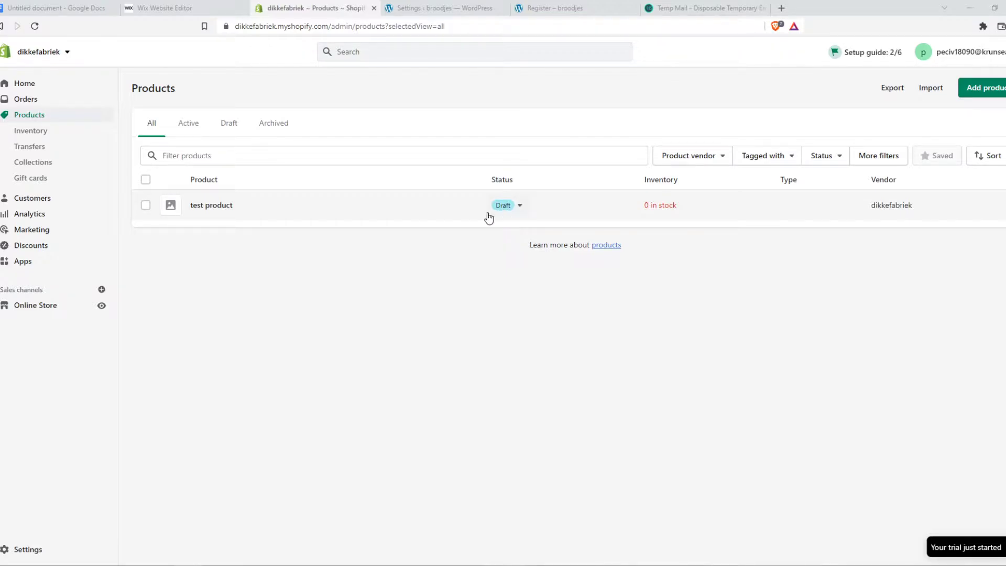
Leave the Products list and open the Apps page from the Shopify admin sidebar
click(22, 261)
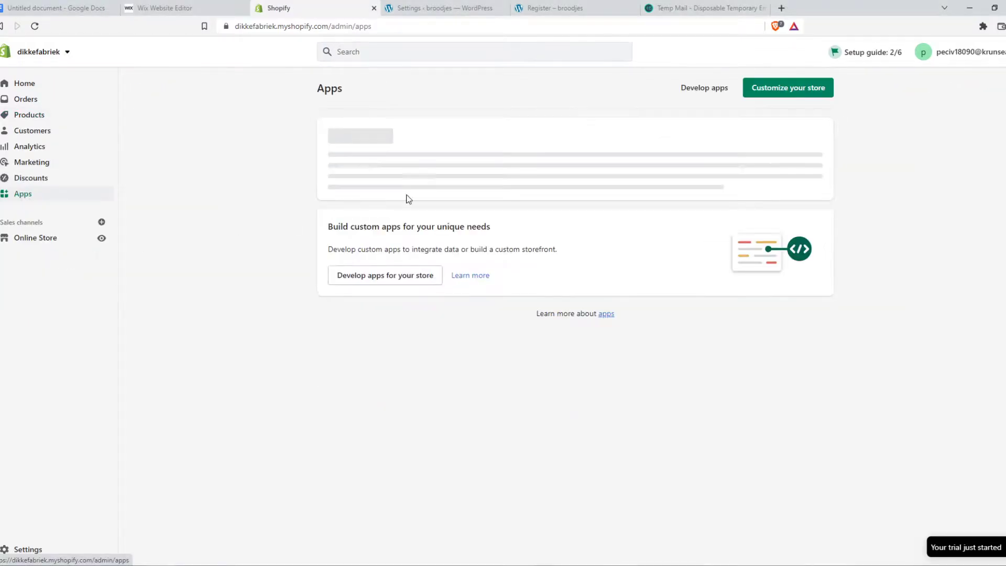
Search the Shopify App Store for 'affiliate' and open the GoAffpro – Affiliate Marketing listing
click(788, 89)
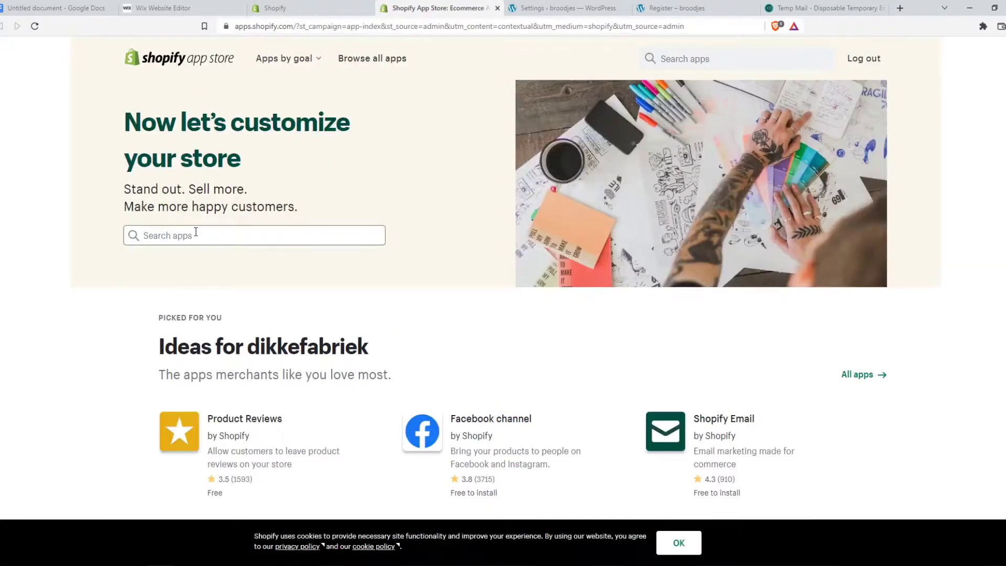
click(197, 235)
text(afffiliate)
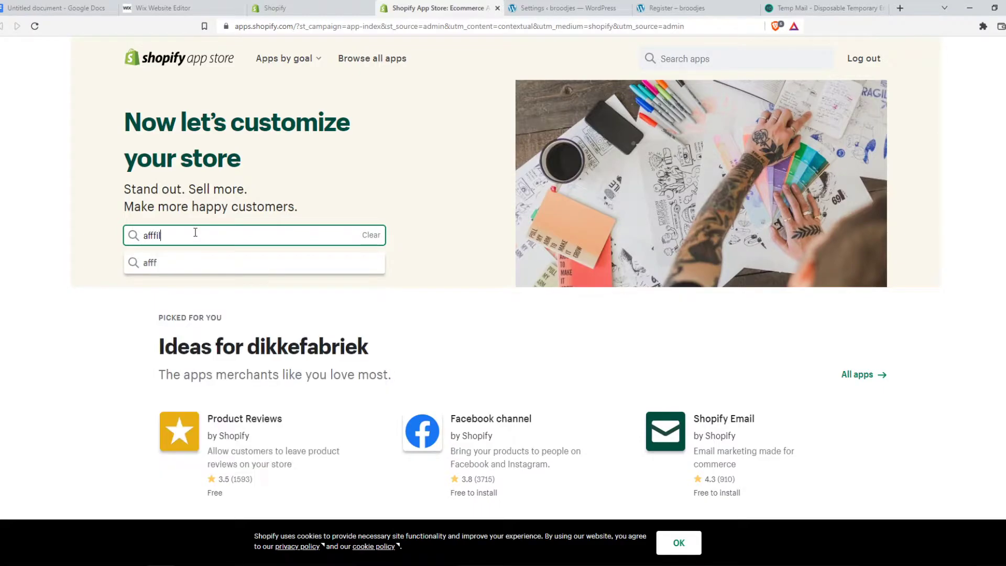
click(165, 267)
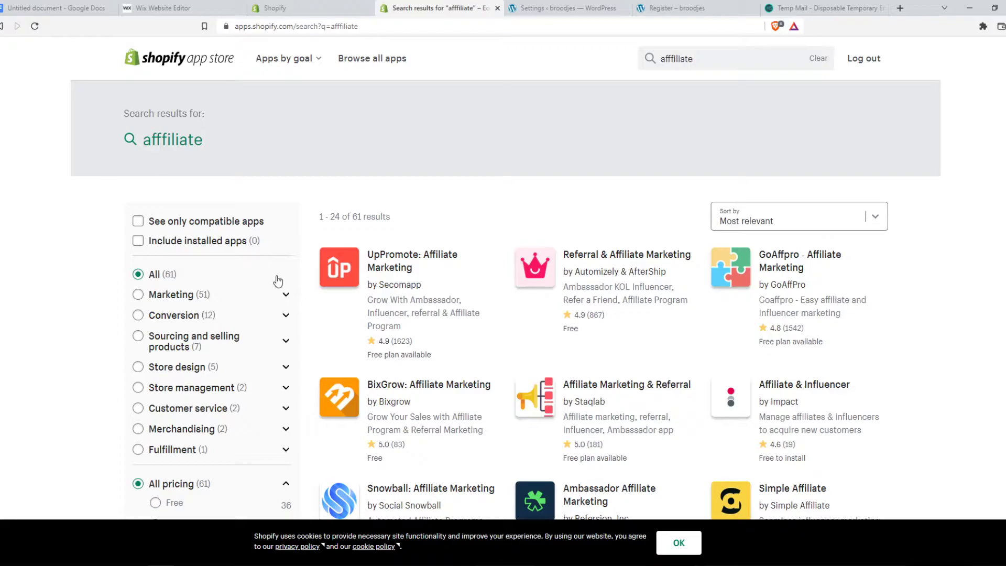
click(790, 269)
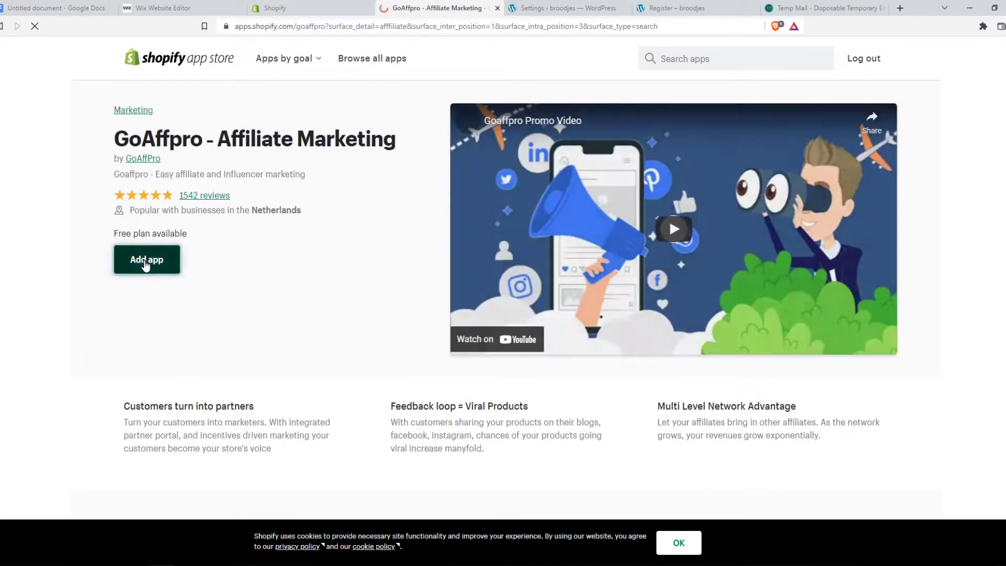
Add and authorize GoAffpro – Affiliate Marketing on the store to reach its plan page
click(147, 260)
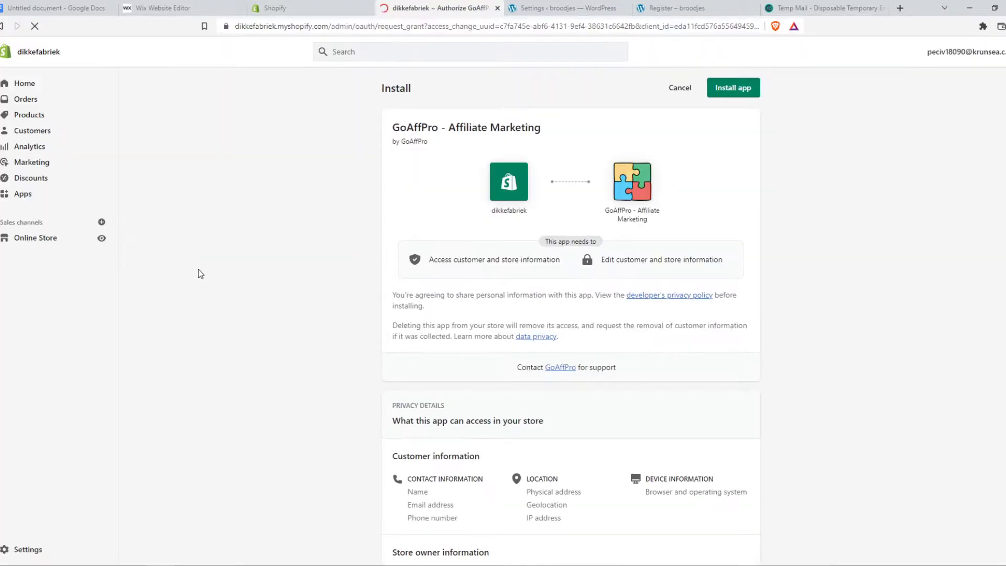
click(734, 88)
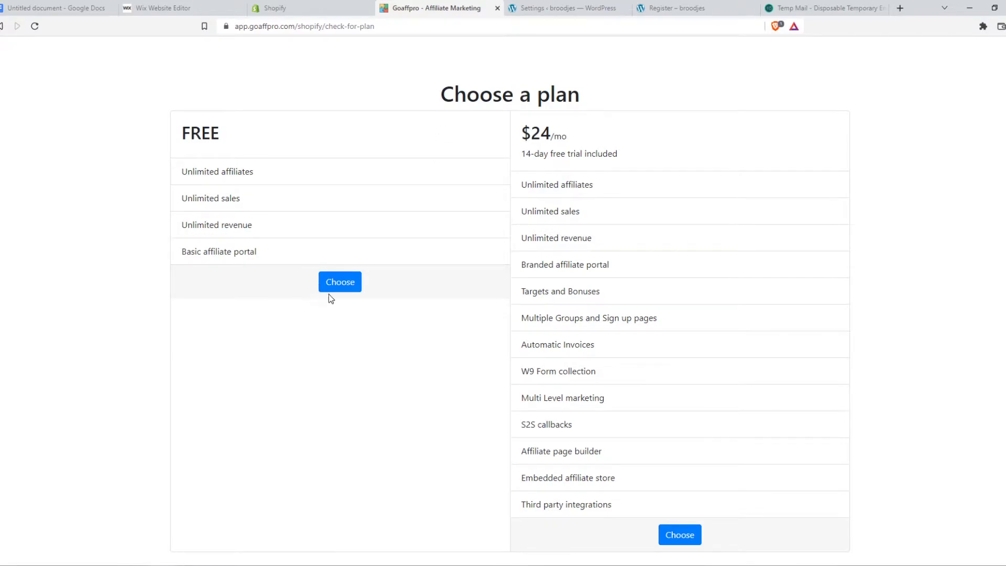
Choose the FREE plan, answer the first wizard question, then skip setup to reach the dashboard
click(339, 282)
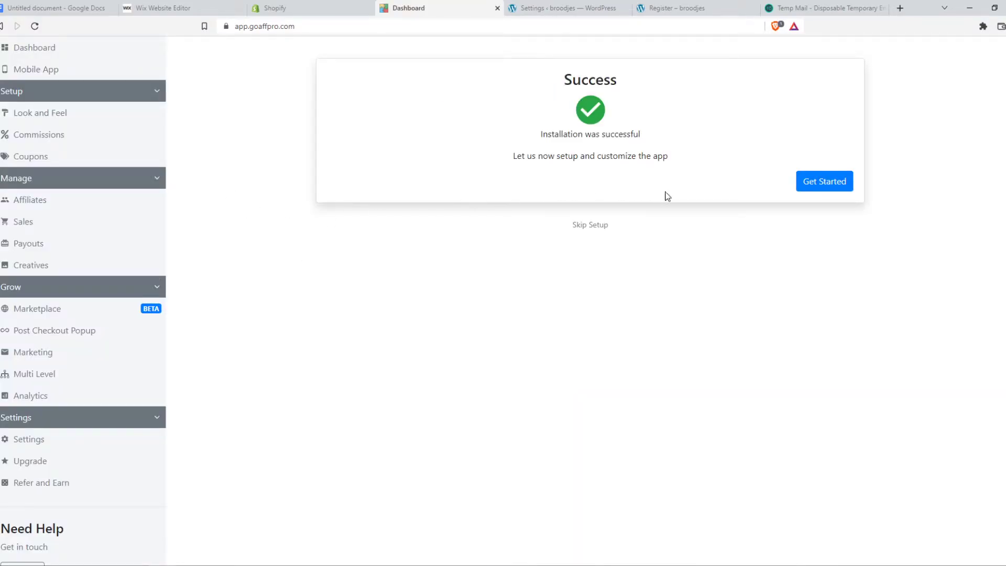
click(824, 181)
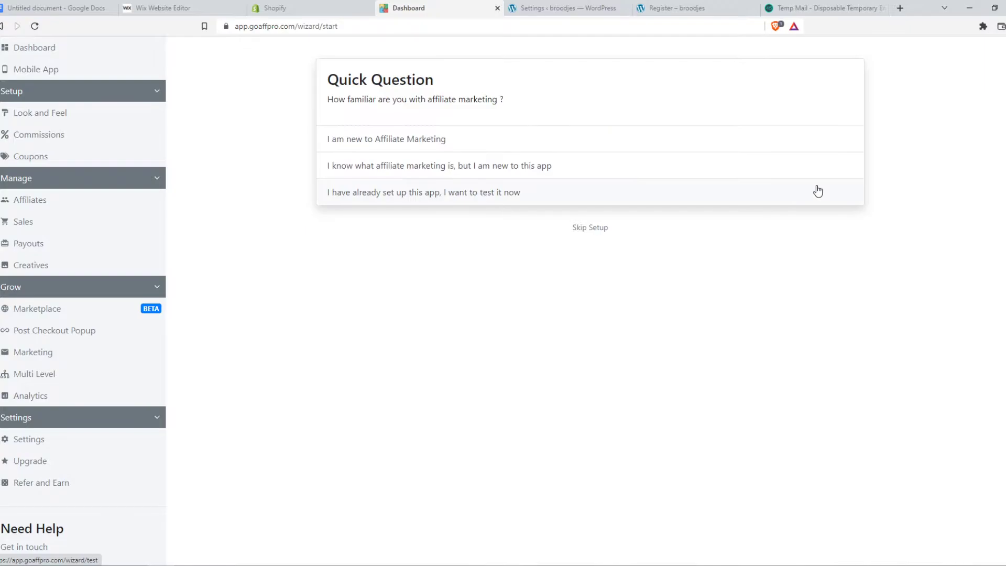
click(429, 157)
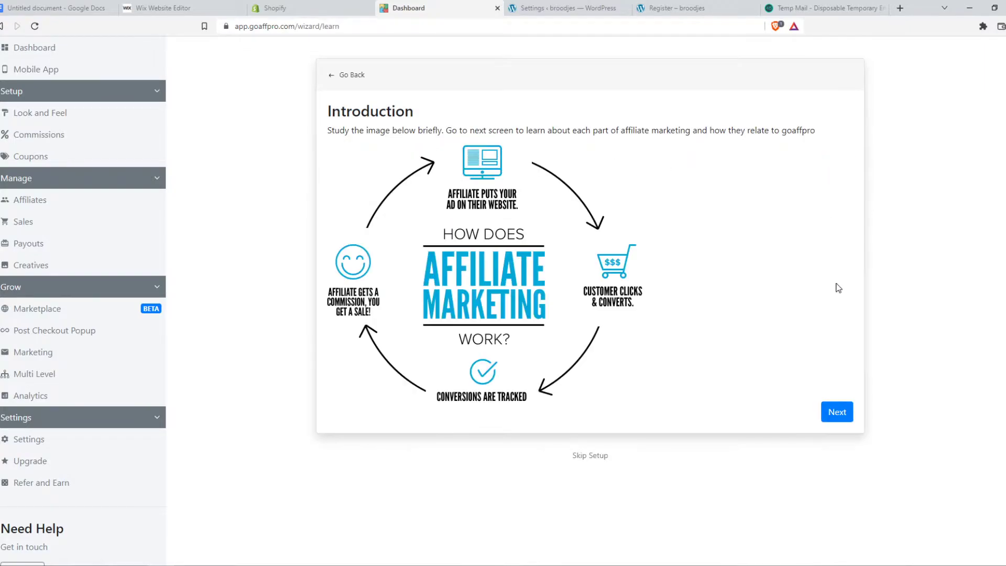
click(837, 412)
click(591, 327)
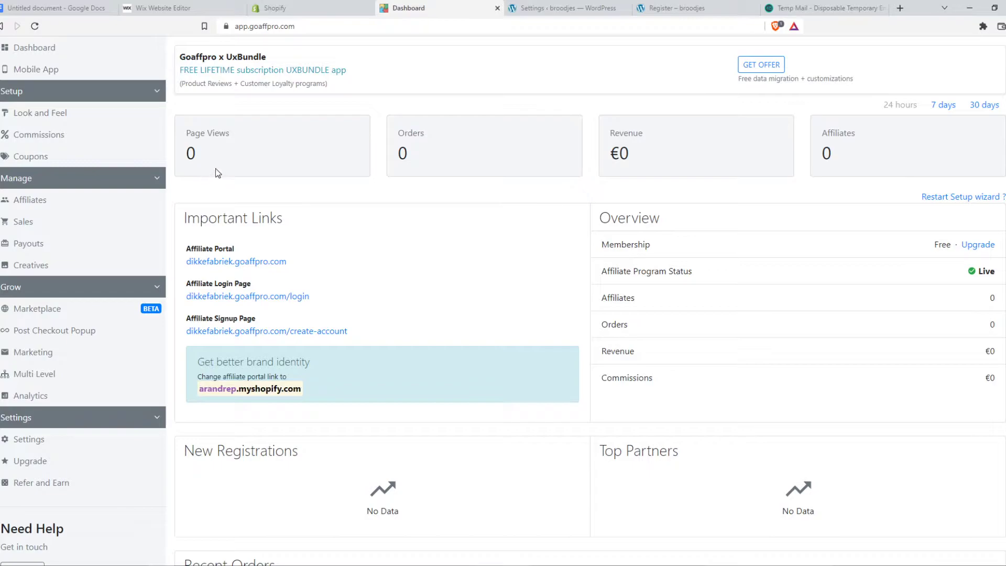
double_click(830, 154)
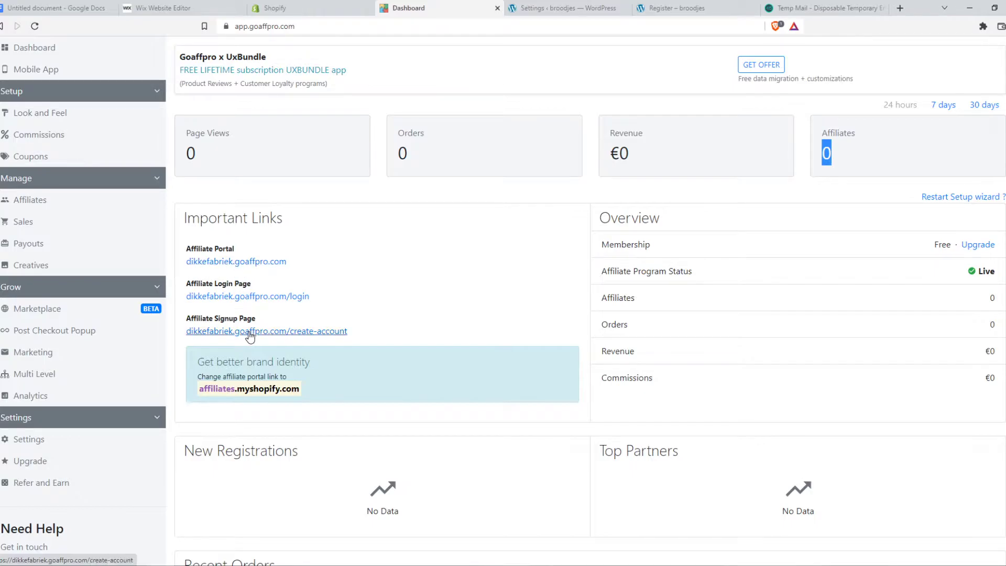
click(326, 300)
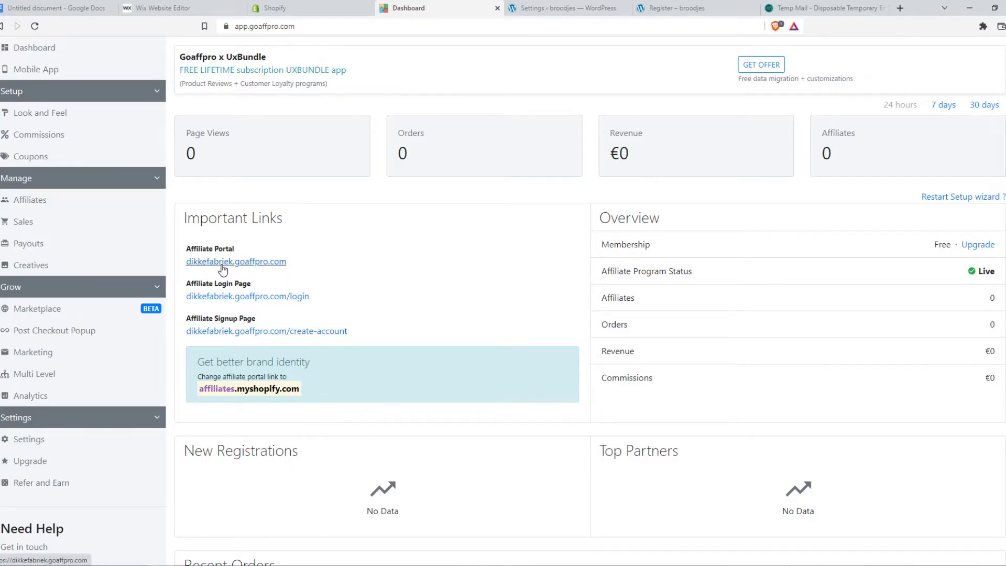
click(315, 10)
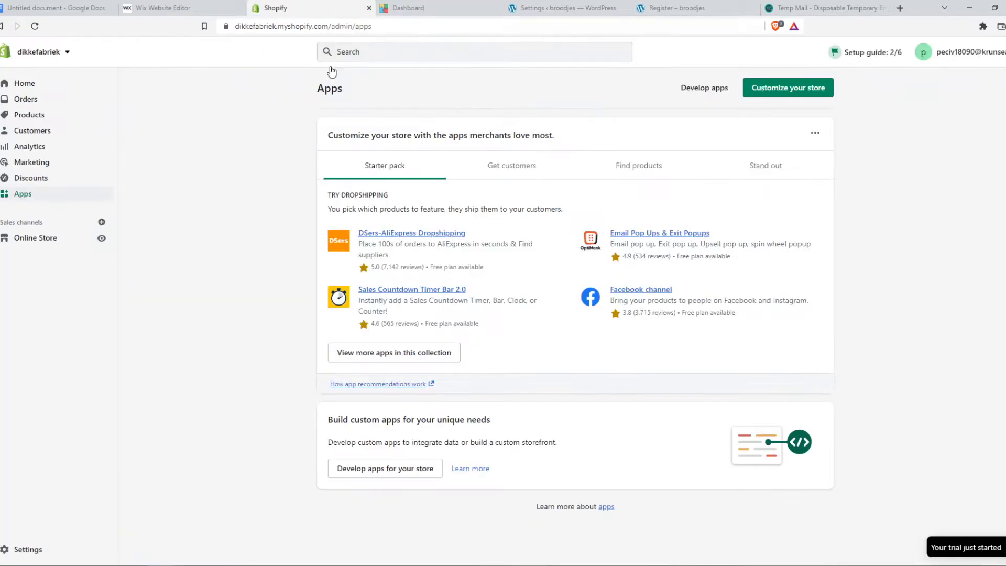
click(405, 8)
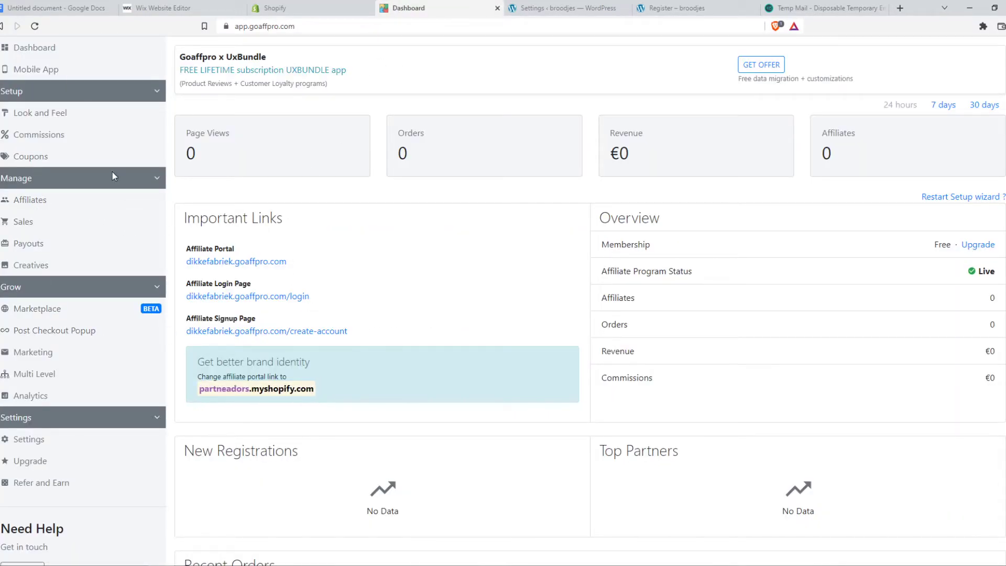
scroll(205, 299, down, 2)
scroll(252, 308, down, 1)
scroll(252, 309, up, 3)
scroll(267, 323, up, 1)
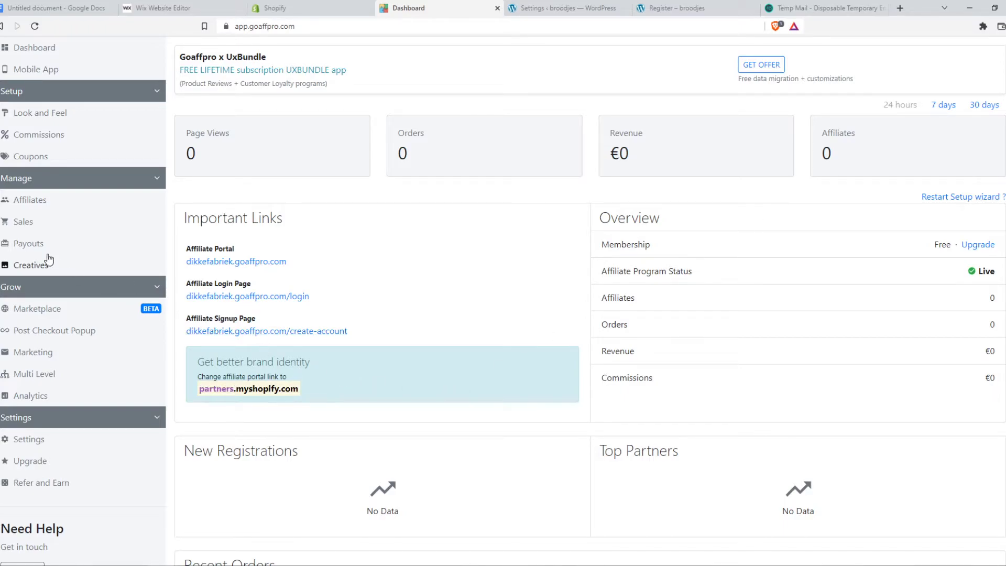
Browse the empty Sales, Payouts and Affiliates pages, then open Commissions showing 10% default
click(23, 222)
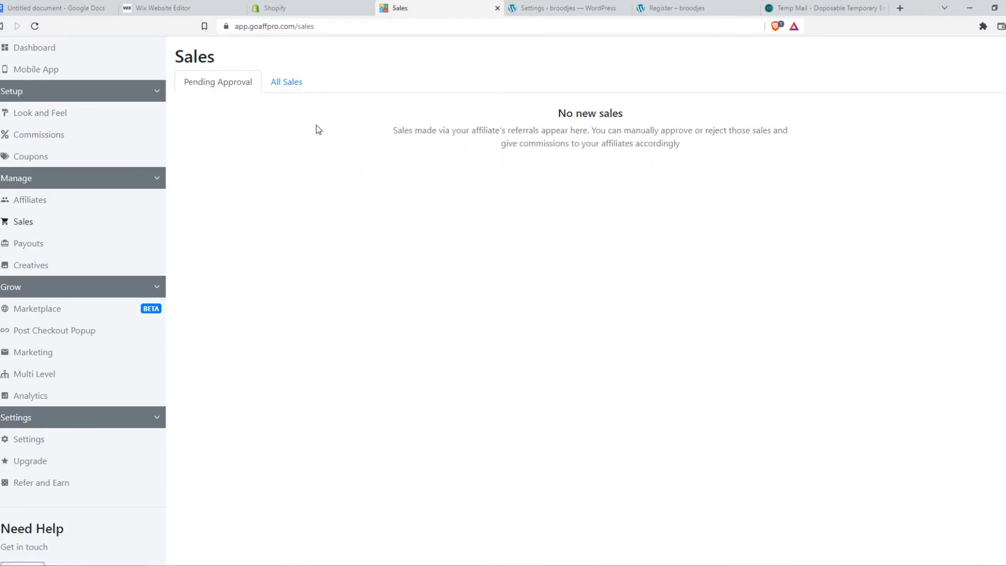
click(278, 91)
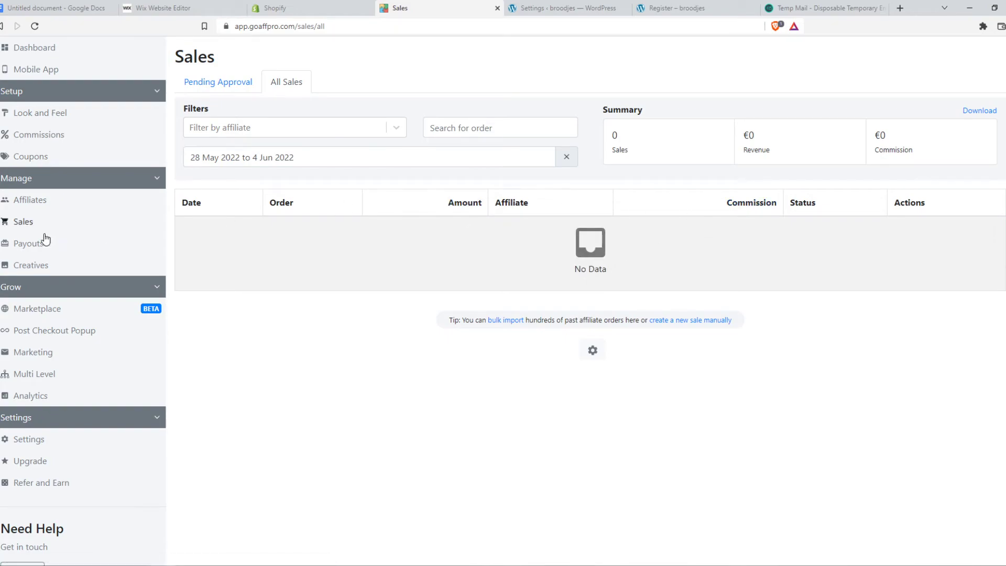
click(29, 244)
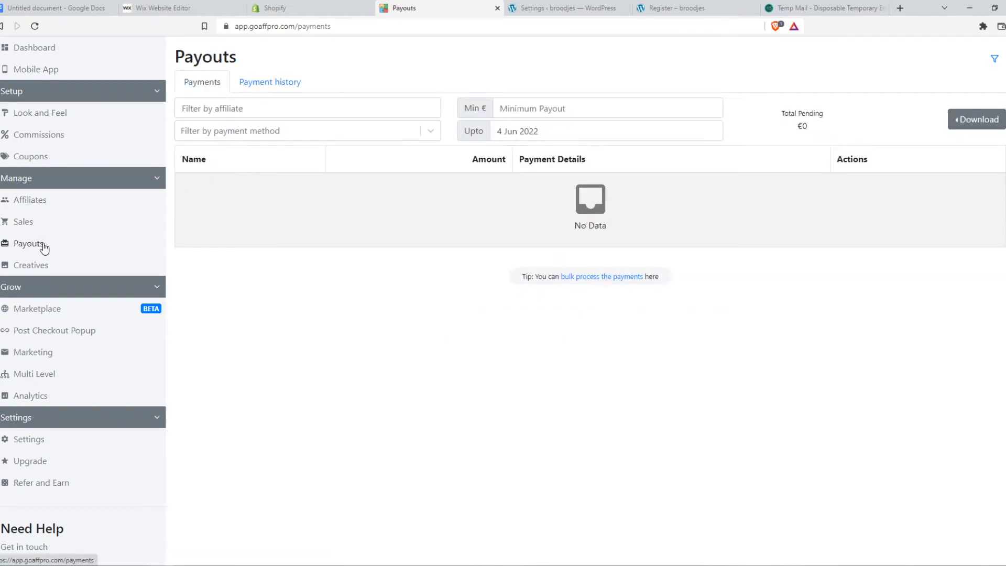
click(32, 199)
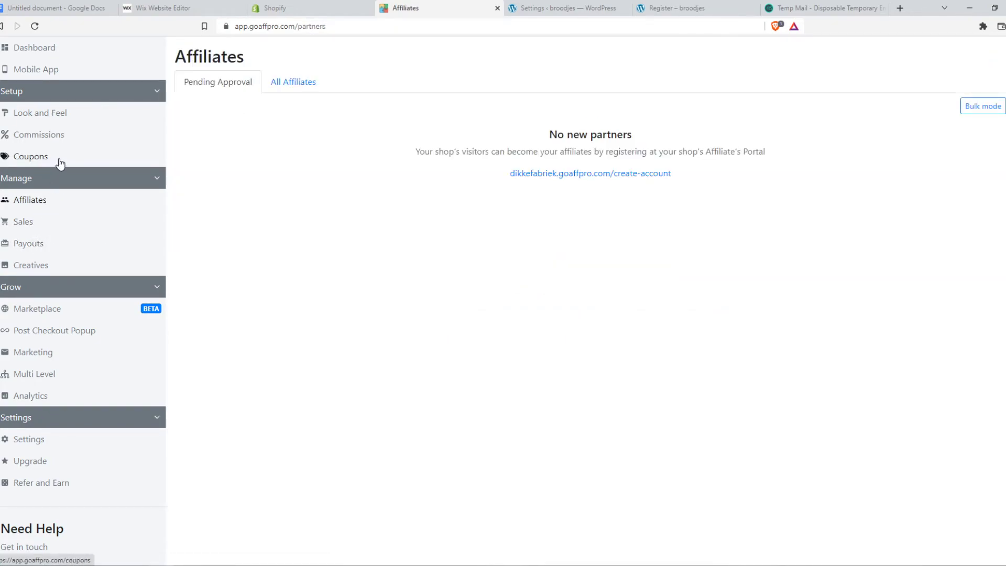
click(38, 134)
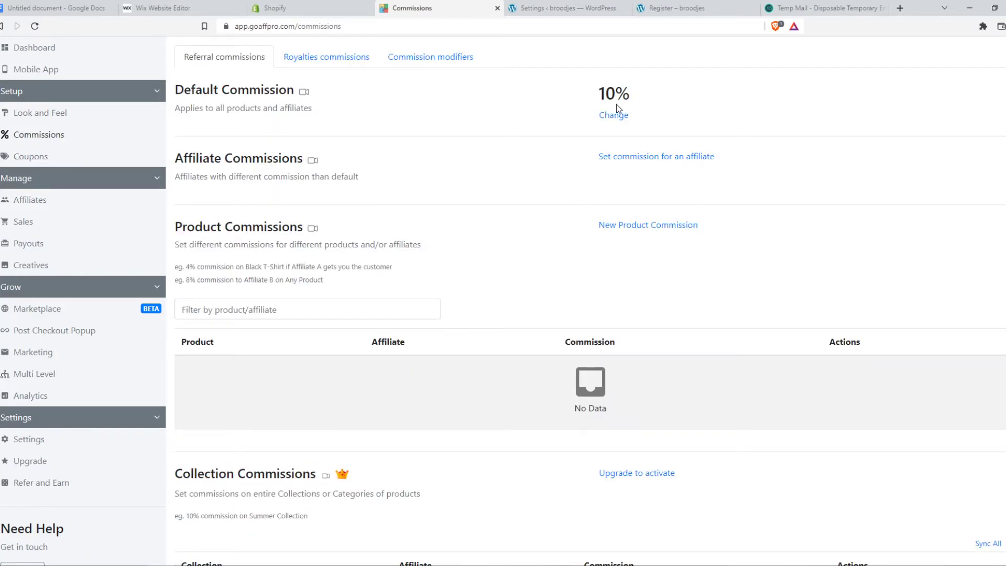
Change the default commission from 10% to a €50 flat rate per product item and save
click(609, 116)
click(676, 102)
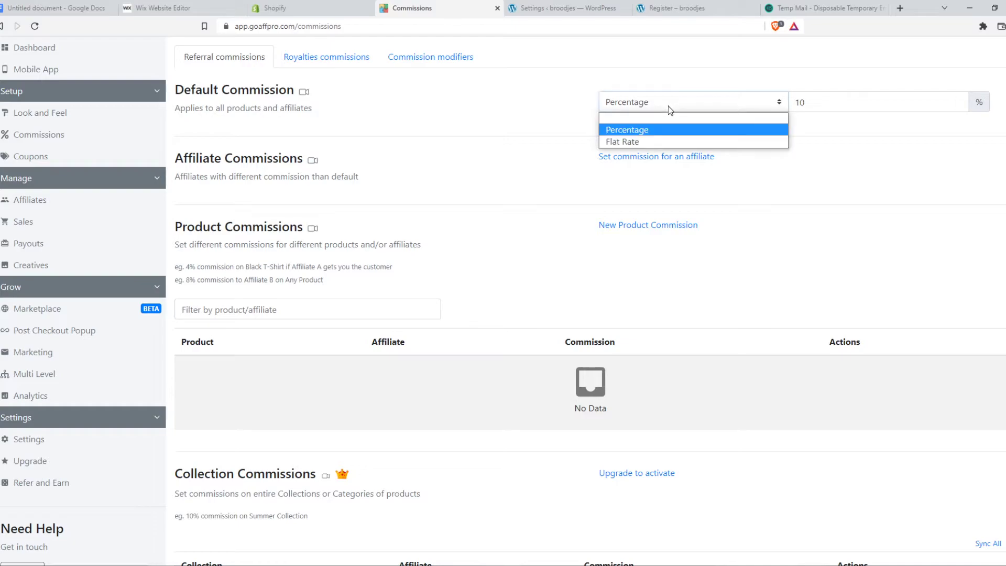
click(638, 143)
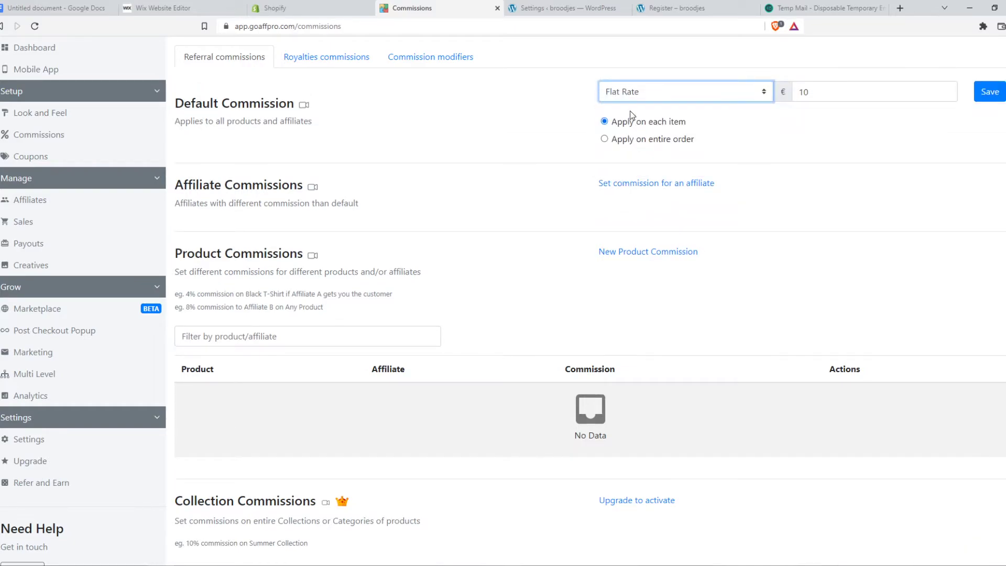
click(802, 91)
text(50)
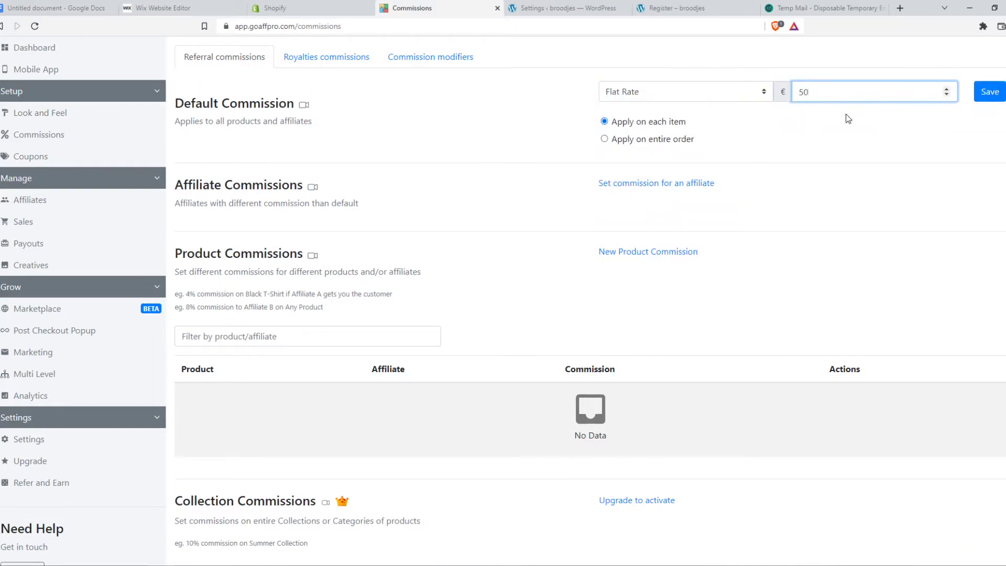
click(990, 92)
scroll(724, 224, down, 4)
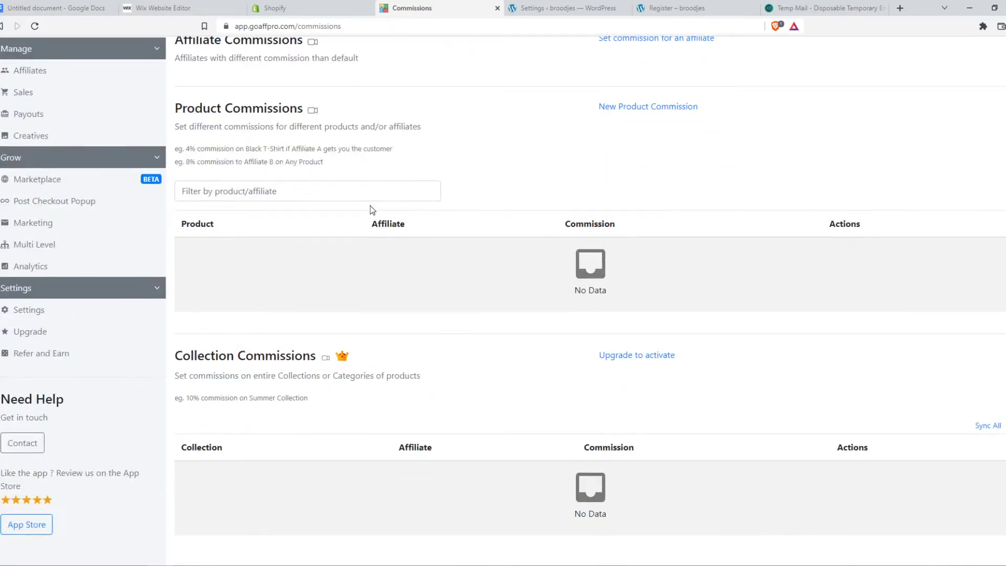
scroll(370, 205, up, 4)
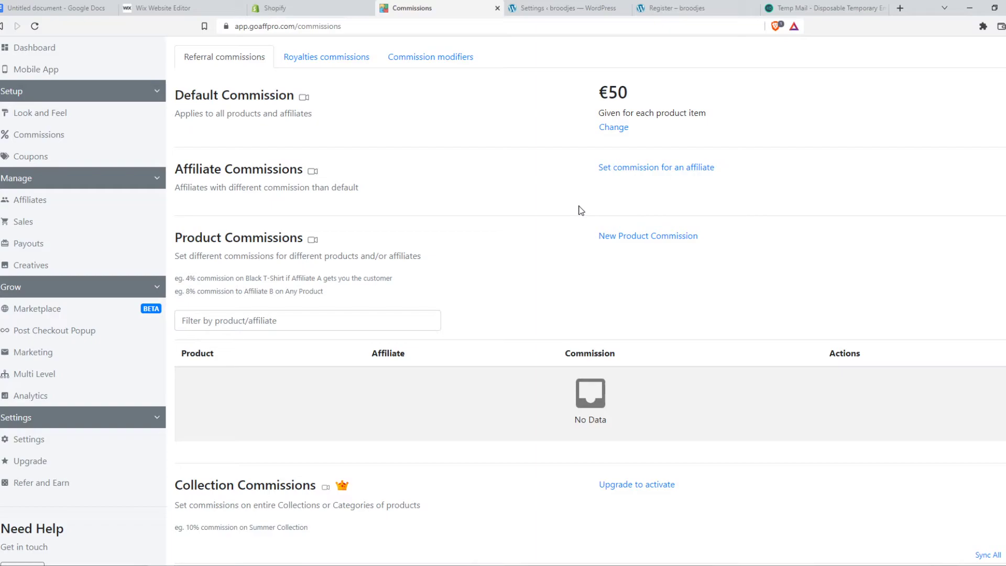
drag(734, 174, 598, 167)
click(564, 179)
scroll(396, 267, down, 3)
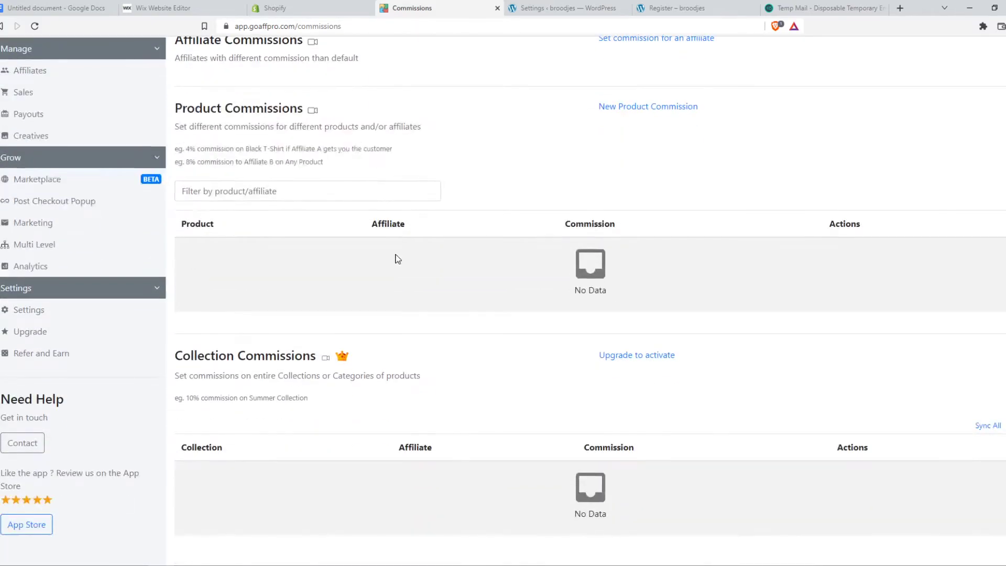
scroll(395, 259, up, 3)
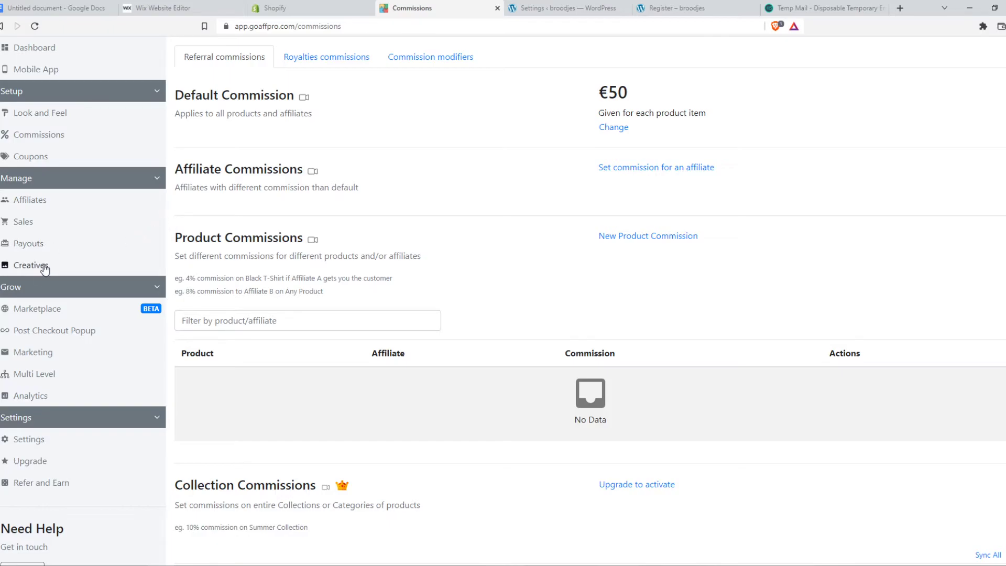
Switch the Store Currency in Look and Feel from Euro to US Dollar
click(57, 111)
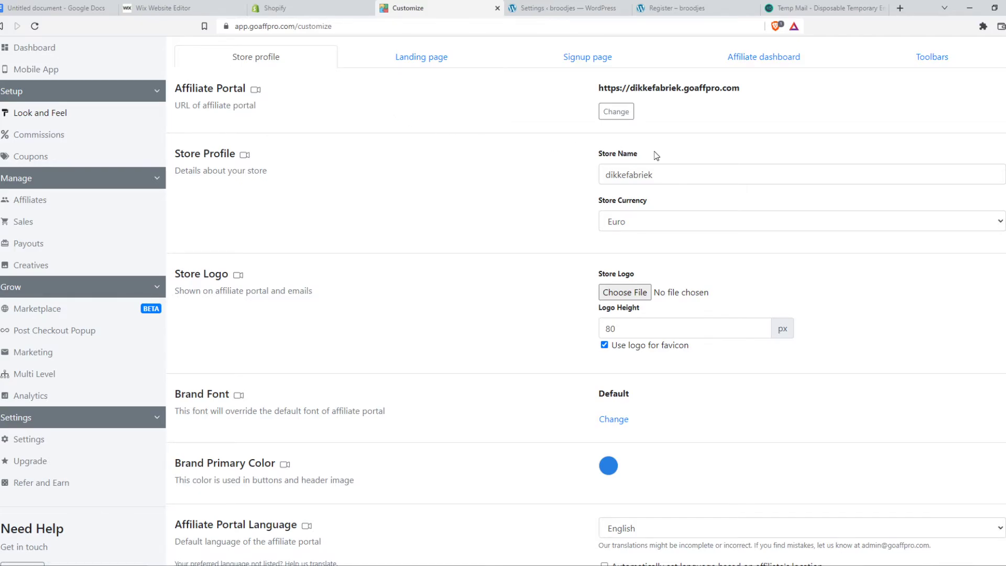
click(618, 222)
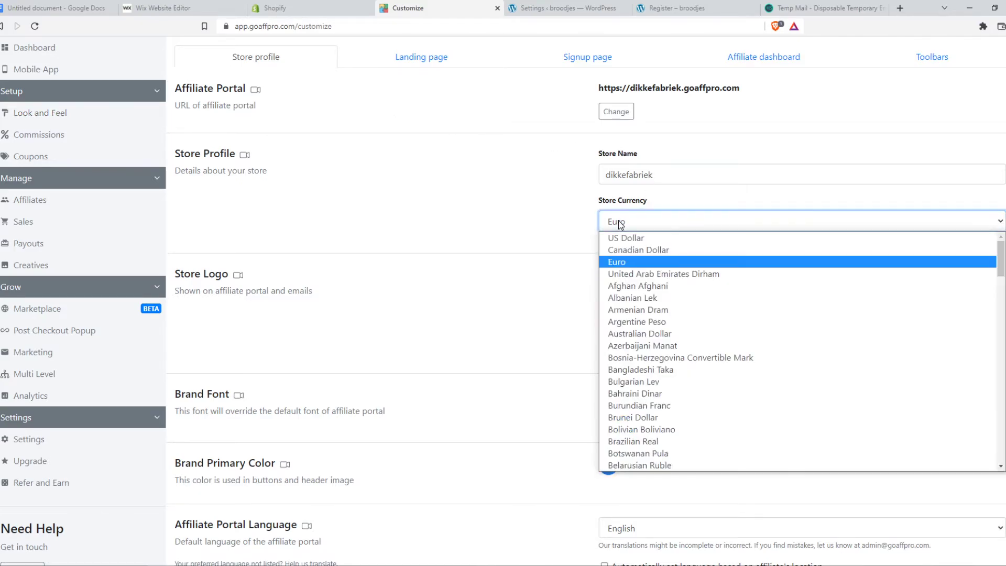
click(625, 236)
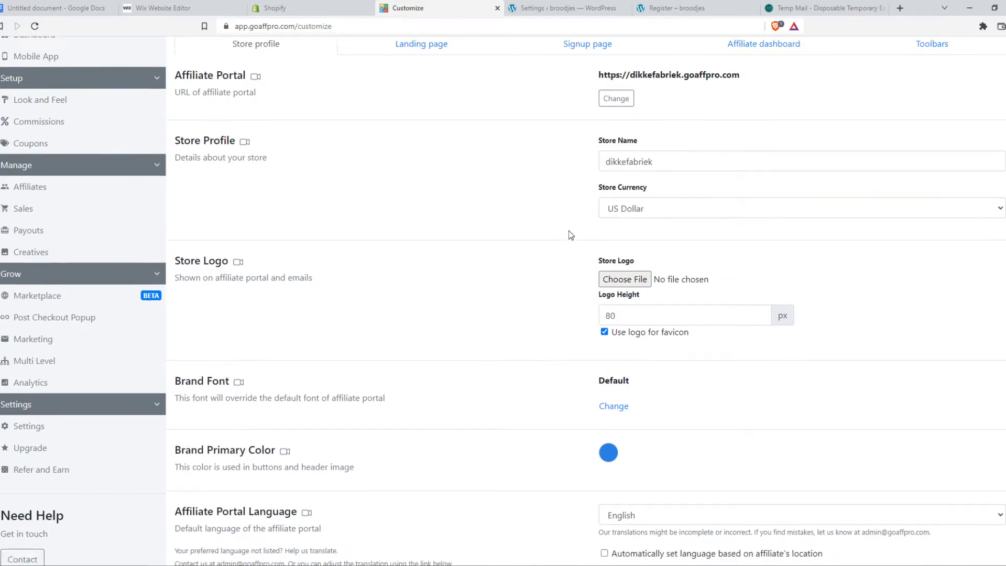
scroll(568, 231, down, 3)
scroll(568, 231, down, 2)
scroll(569, 231, down, 2)
scroll(568, 230, down, 1)
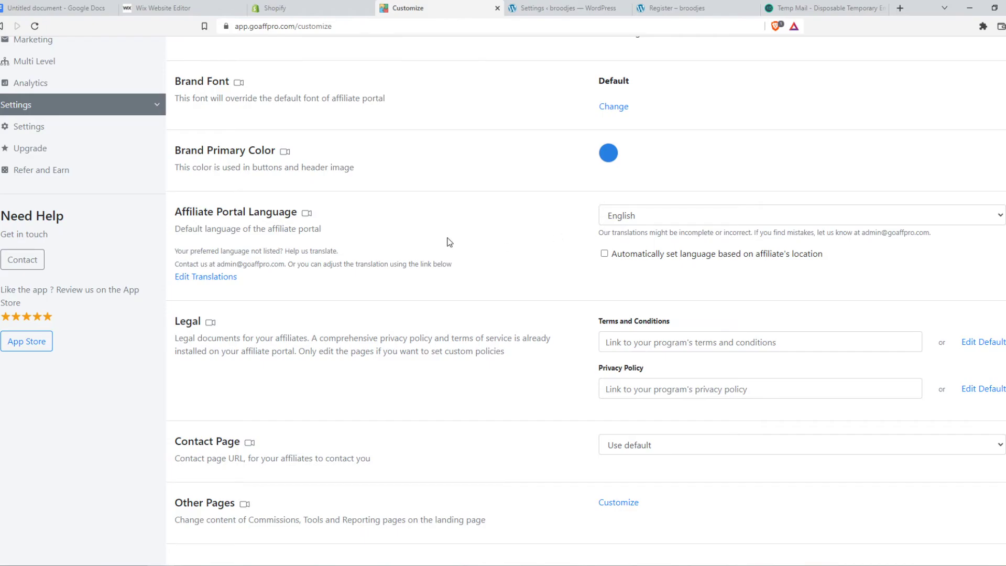
scroll(416, 268, up, 8)
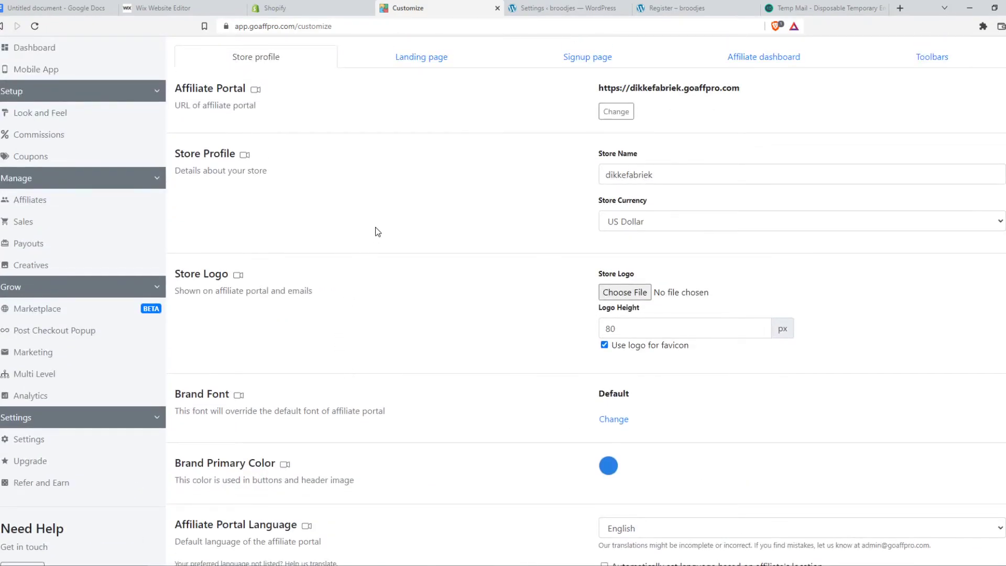
View the Landing page and Signup page style tabs, then go back to the Dashboard
click(386, 57)
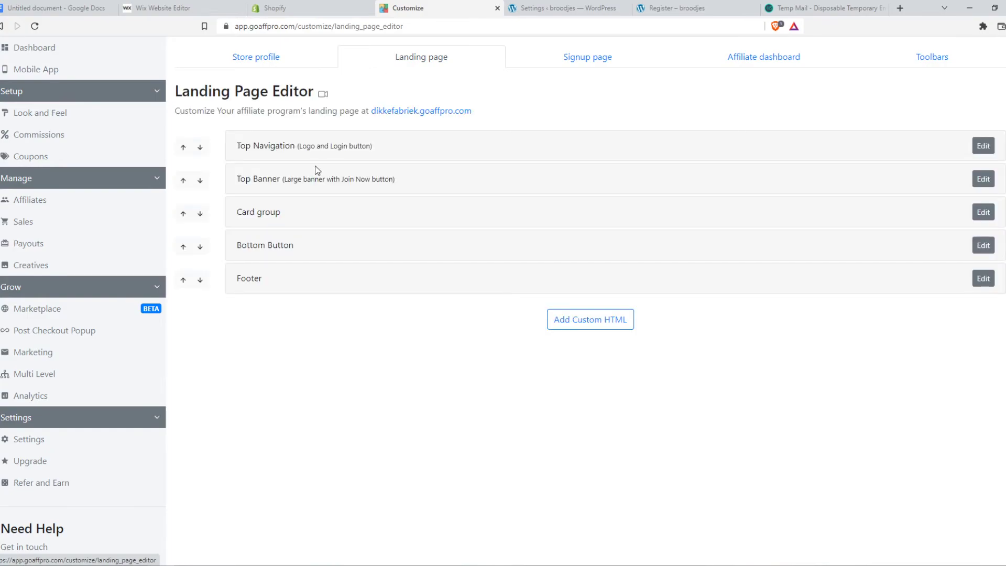
click(561, 63)
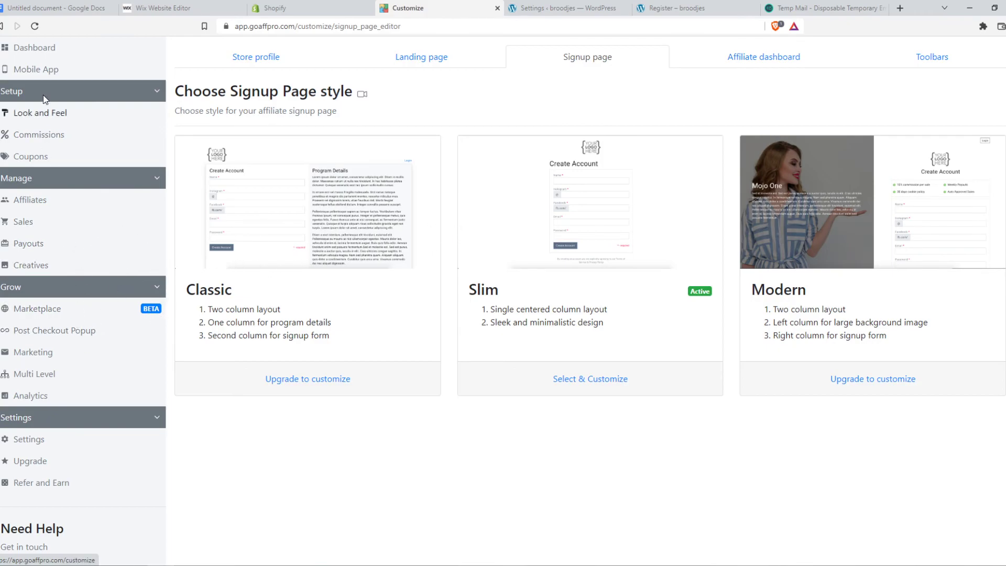
click(35, 48)
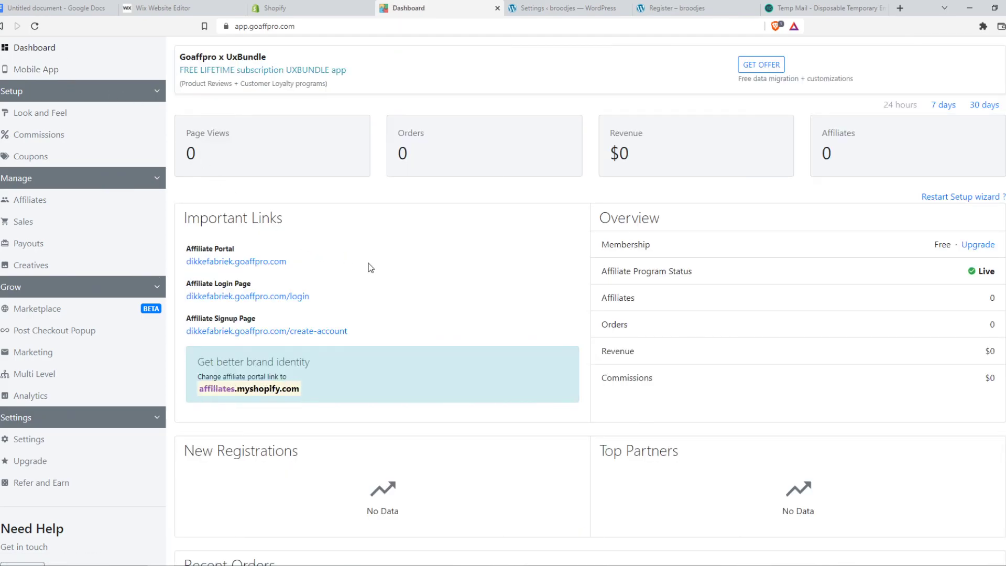
scroll(373, 265, down, 2)
scroll(372, 275, up, 2)
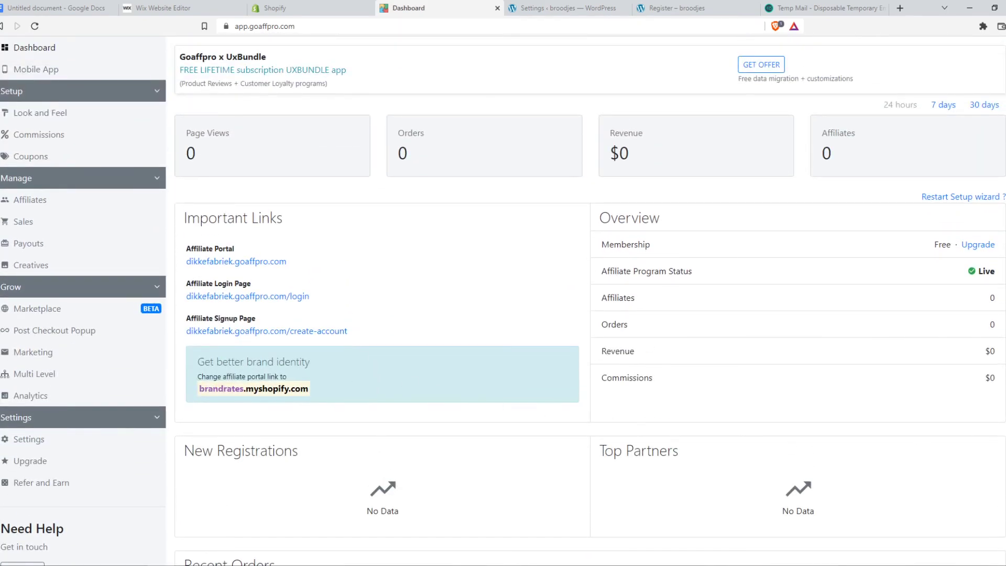